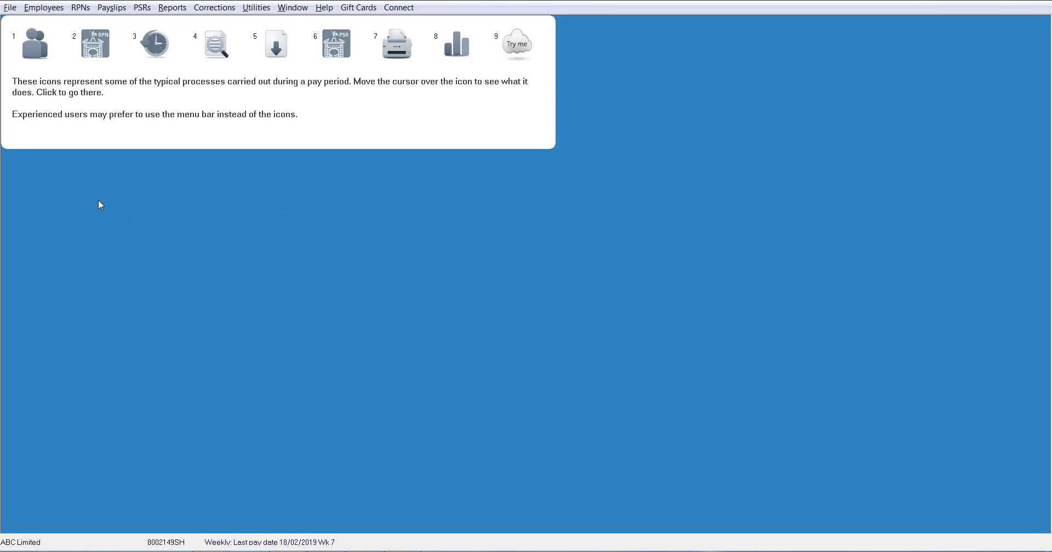
Start a new employee record with the personal details, department Sales, weekly pay 400.00 and payment by cheque.
{"action": "left_click", "coordinate": [43, 45]}
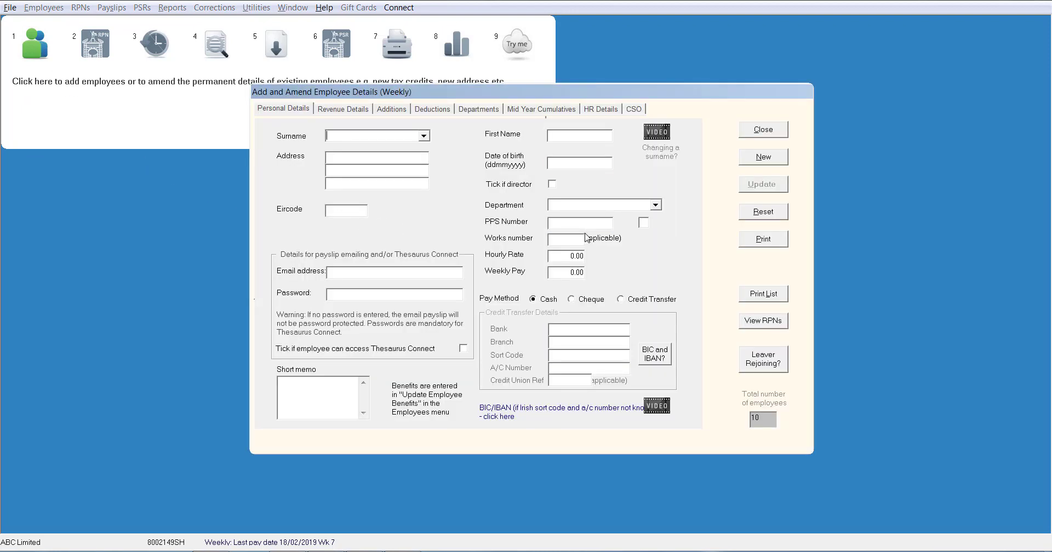
{"action": "left_click", "coordinate": [759, 160]}
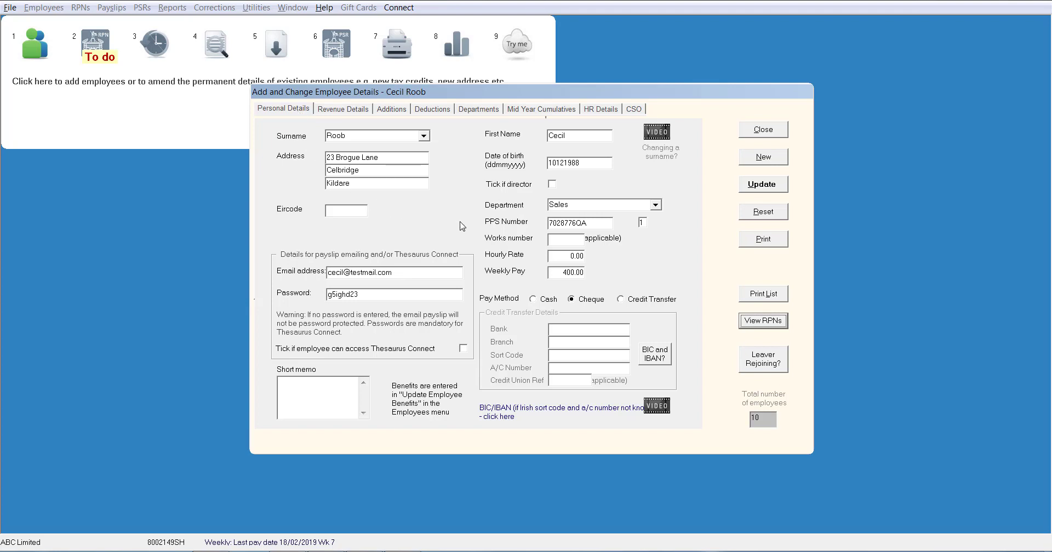
In the Revenue details, use start date 19022019, set the PRSI class to AL and check it against the class help.
{"action": "left_click", "coordinate": [357, 110]}
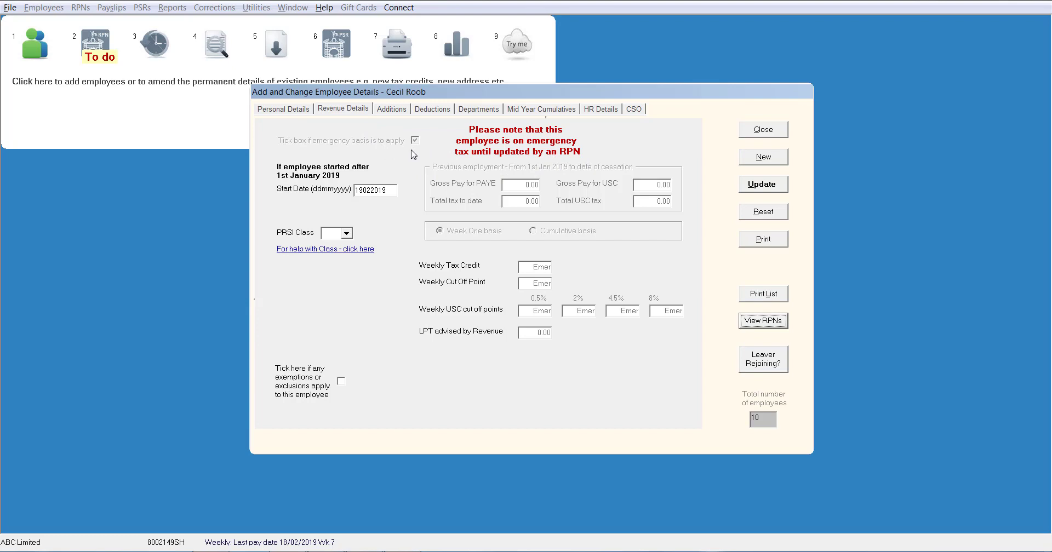
{"action": "double_click", "coordinate": [387, 194]}
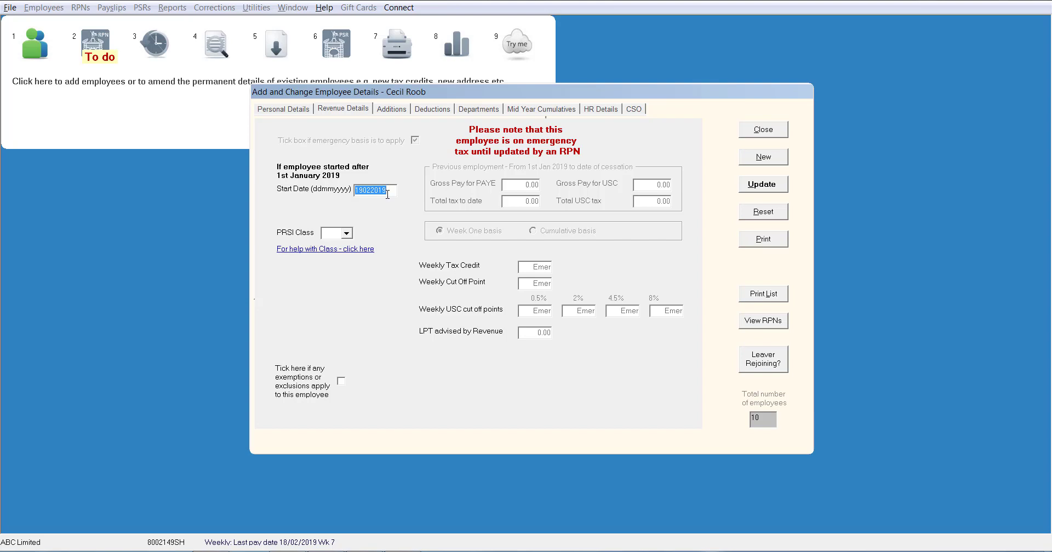
{"action": "left_click", "coordinate": [347, 234]}
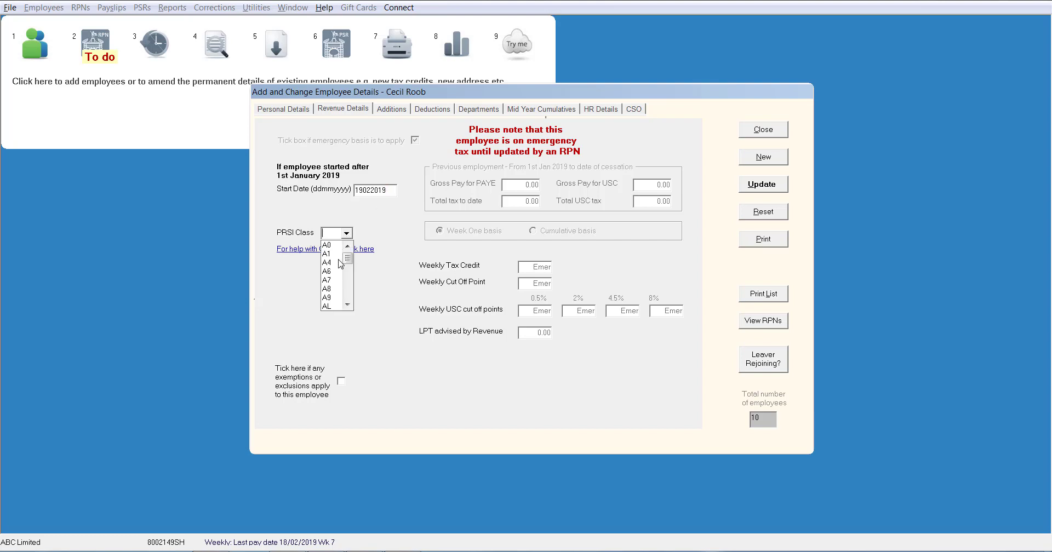
{"action": "left_click", "coordinate": [334, 307]}
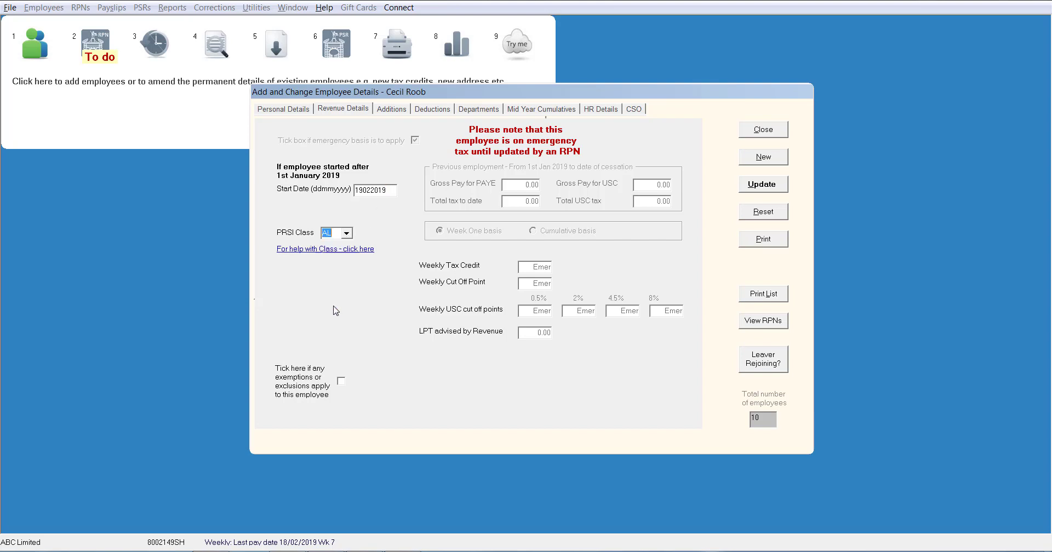
{"action": "left_click", "coordinate": [346, 250]}
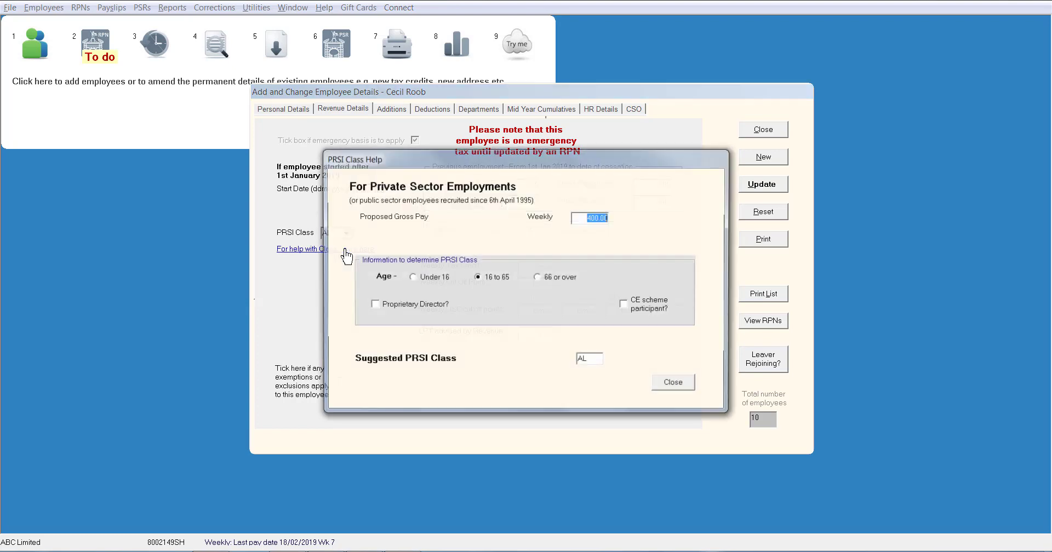
{"action": "left_click", "coordinate": [683, 389]}
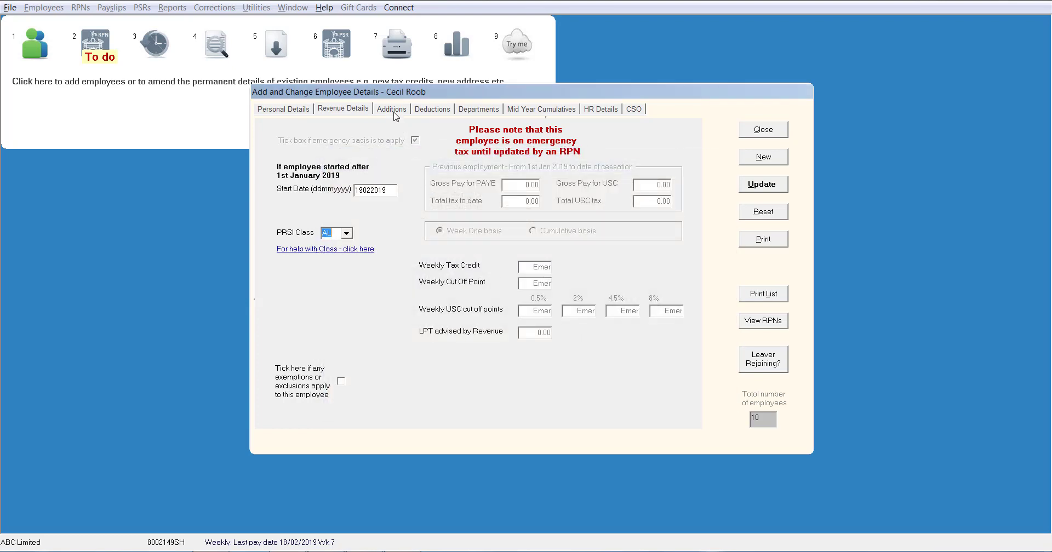
Review the employee's additions and set the non-allowable Lotto deduction to 5.00.
{"action": "left_click", "coordinate": [394, 111]}
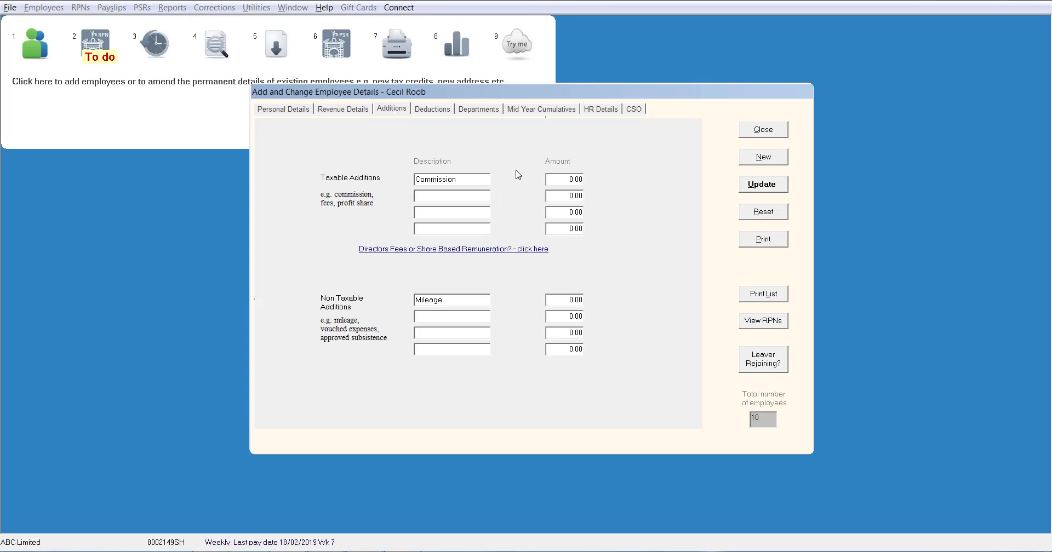
{"action": "left_click", "coordinate": [564, 180]}
{"action": "left_click", "coordinate": [432, 109]}
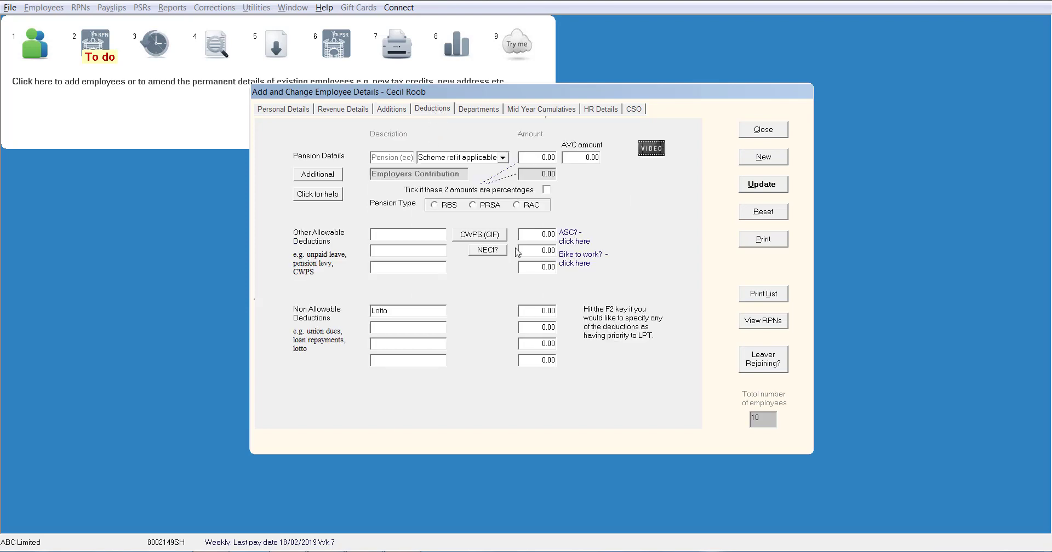
{"action": "left_click", "coordinate": [533, 311]}
{"action": "key", "text": "Delete"}
{"action": "key", "text": "Delete"}
{"action": "key", "text": "Delete"}
{"action": "key", "text": "Delete"}
{"action": "type", "text": "5.00"}
Review the employee's HR and CSO details, and save and close the new employee record.
{"action": "left_click", "coordinate": [588, 112]}
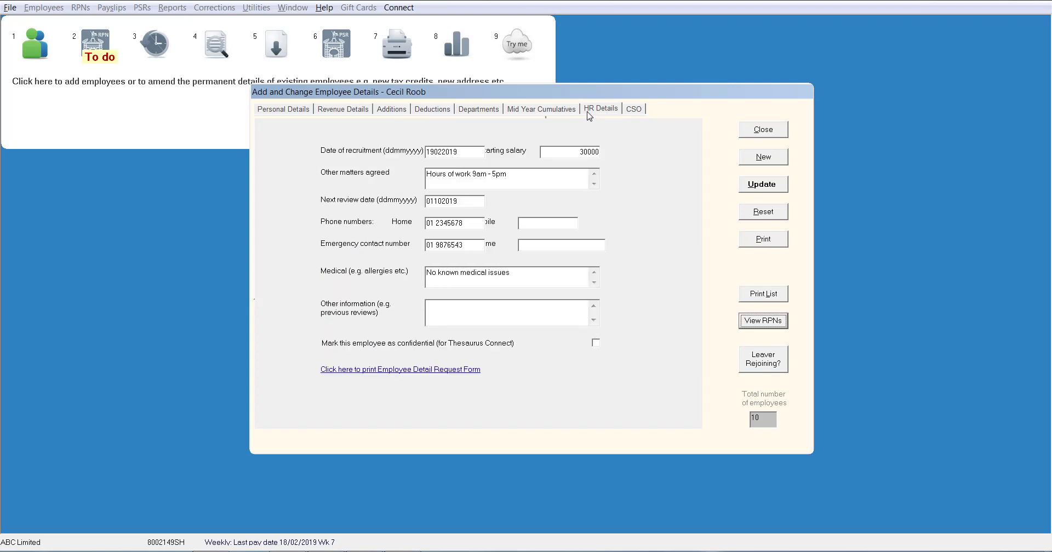
{"action": "left_click", "coordinate": [631, 113]}
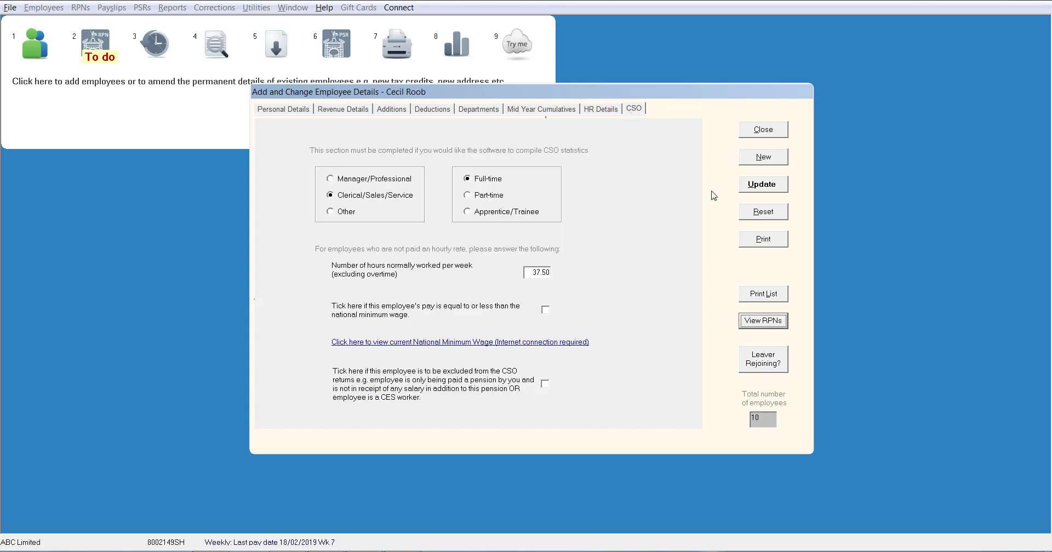
{"action": "left_click", "coordinate": [757, 187]}
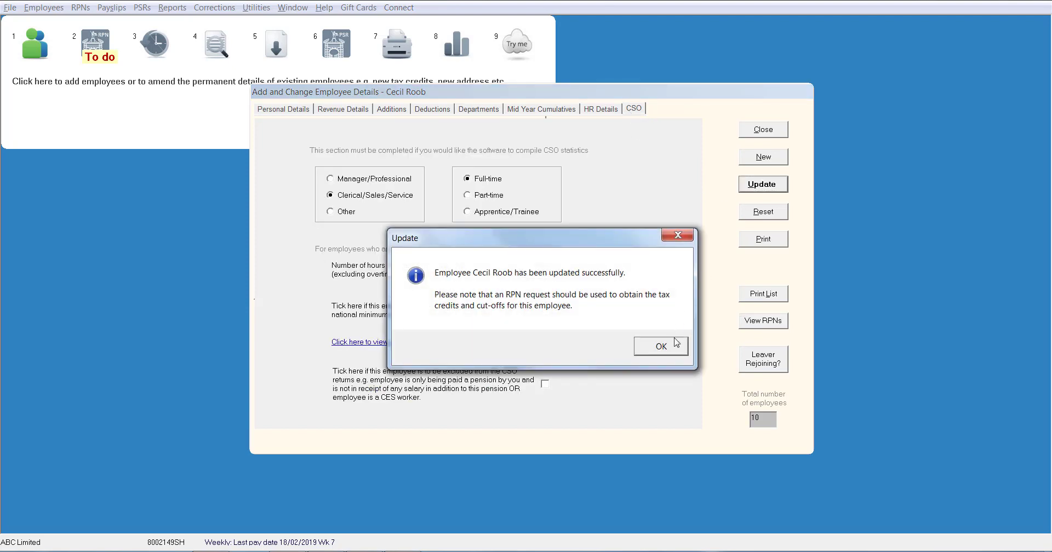
{"action": "left_click", "coordinate": [675, 350]}
{"action": "left_click", "coordinate": [774, 132]}
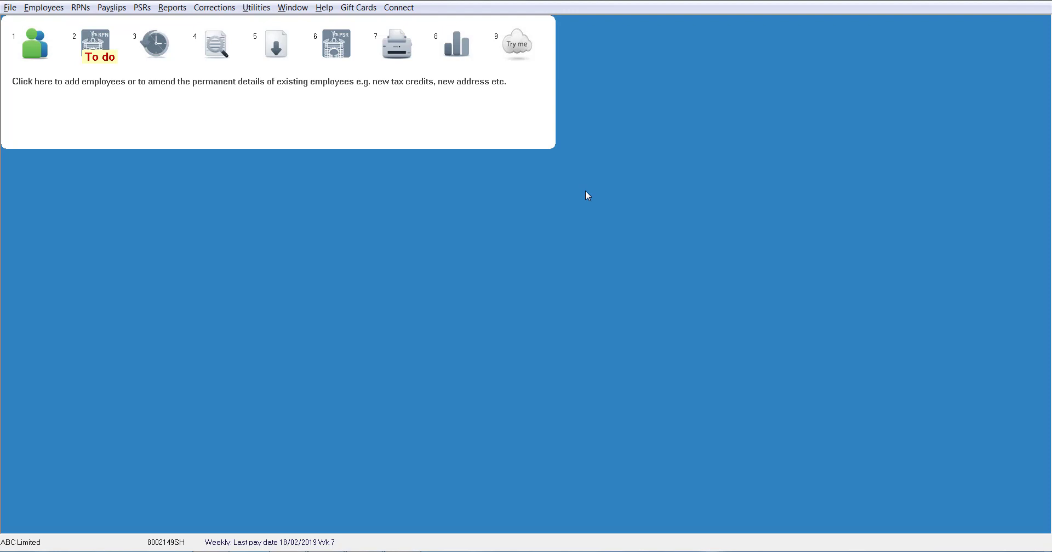
Import the latest RPNs and update the payroll with the employees' tax credits and cut-off points.
{"action": "left_click", "coordinate": [94, 47]}
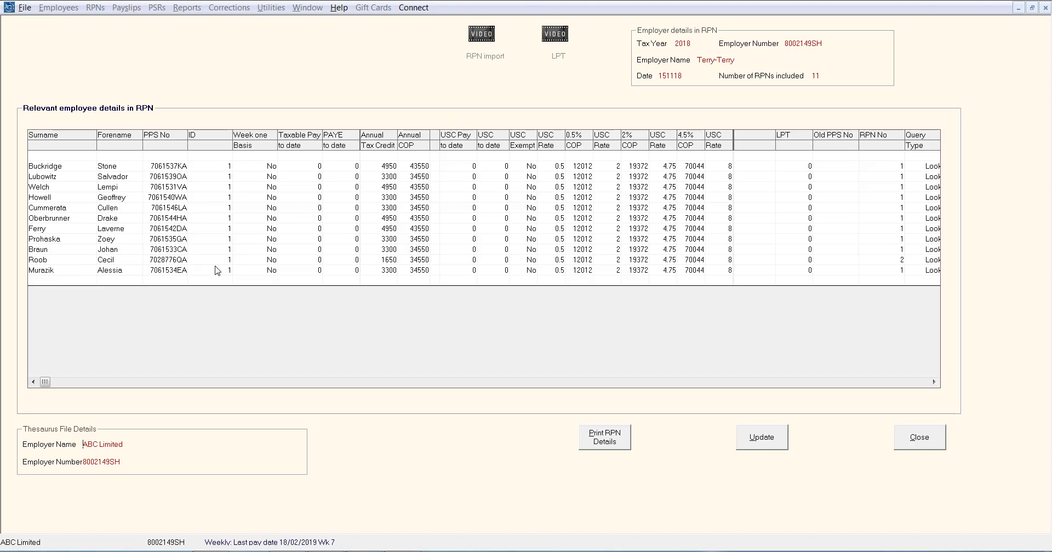
{"action": "left_click", "coordinate": [774, 438]}
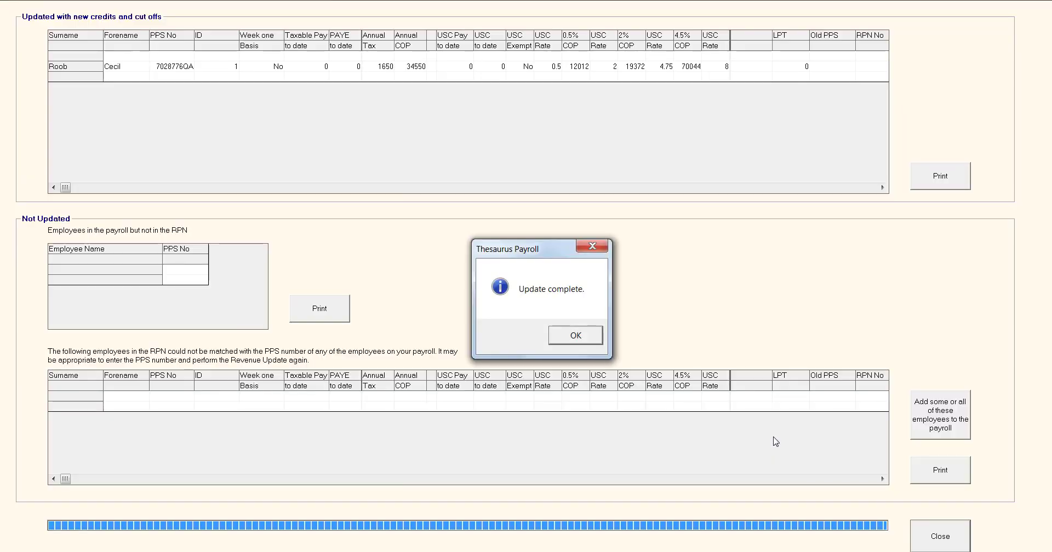
{"action": "left_click", "coordinate": [583, 341]}
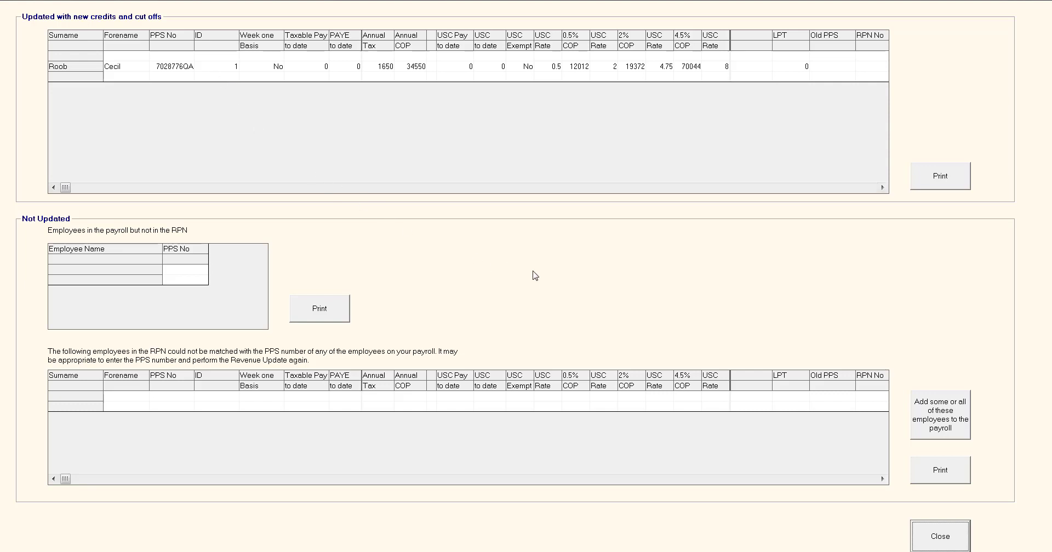
{"action": "left_click", "coordinate": [931, 537]}
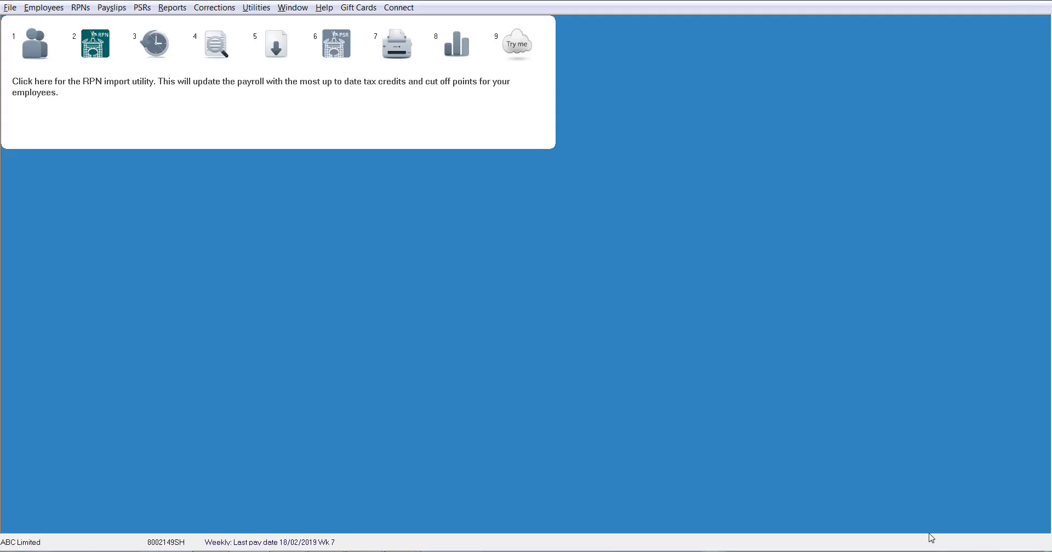
Examine the new employee's pay details in the weekly input for week 8.
{"action": "left_click", "coordinate": [161, 45]}
{"action": "left_click", "coordinate": [420, 151]}
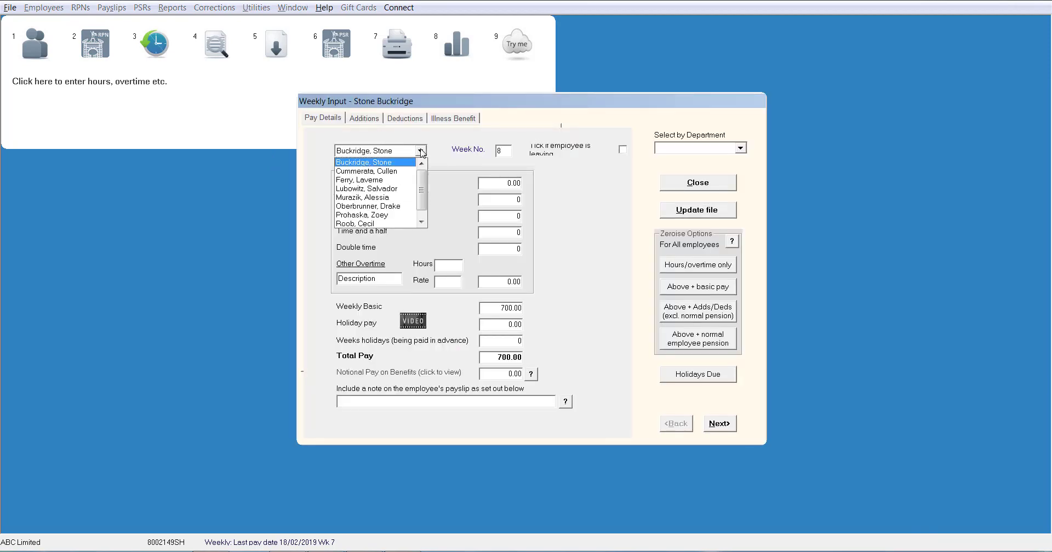
{"action": "left_click", "coordinate": [383, 224]}
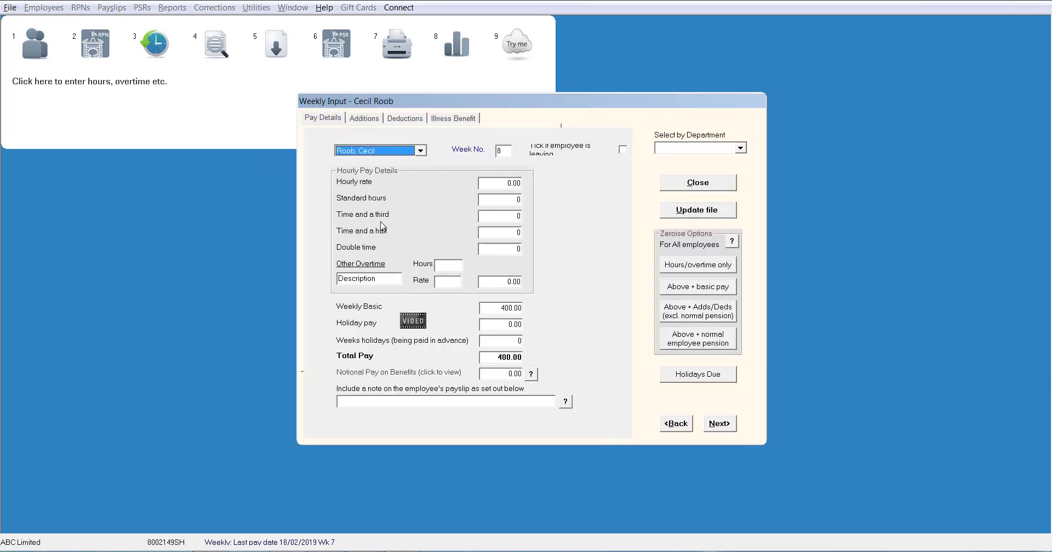
{"action": "left_click", "coordinate": [696, 186]}
Process the payslips and run the payroll update for week 8 with pay date 25022019.
{"action": "left_click", "coordinate": [275, 44]}
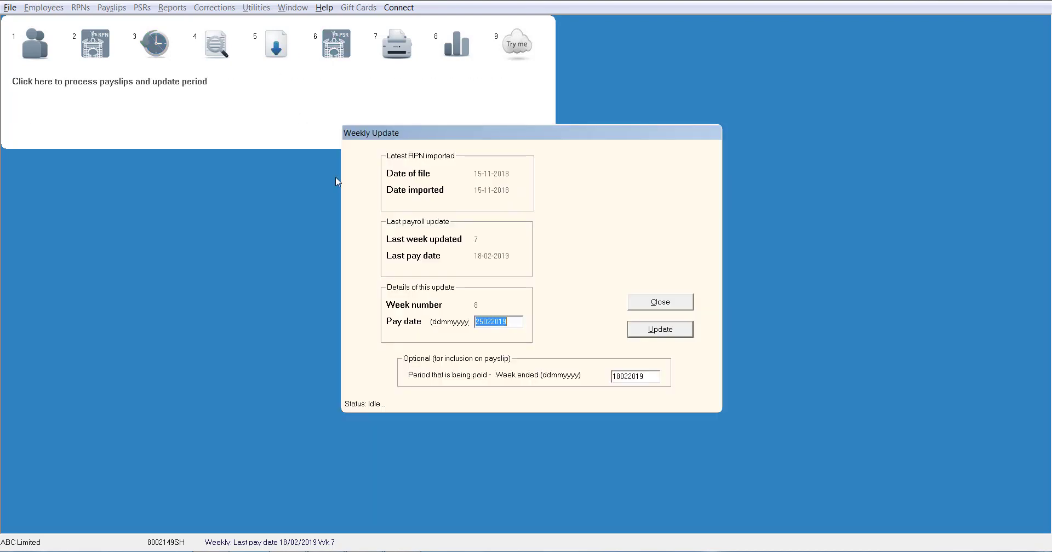
{"action": "left_click", "coordinate": [636, 327]}
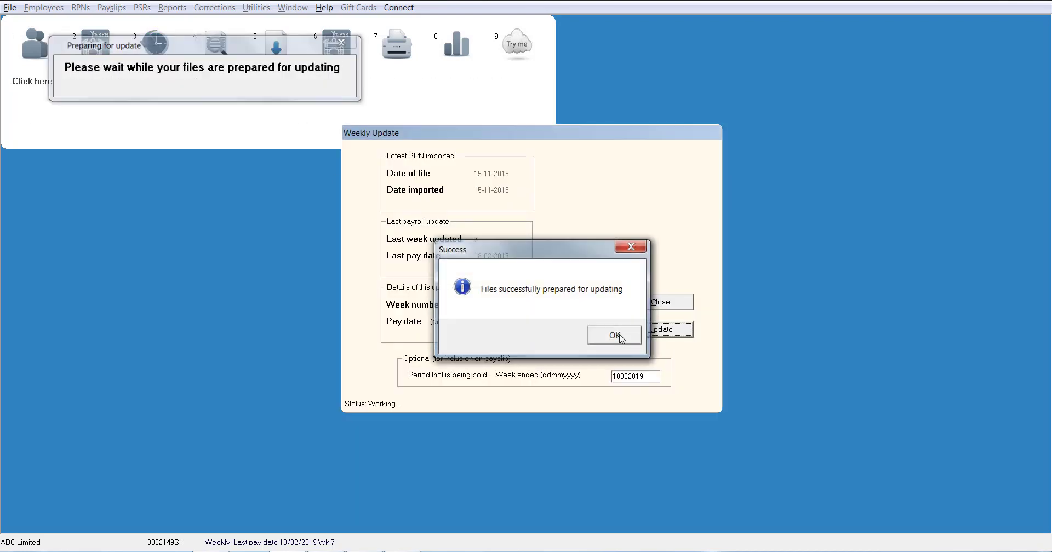
{"action": "left_click", "coordinate": [616, 333]}
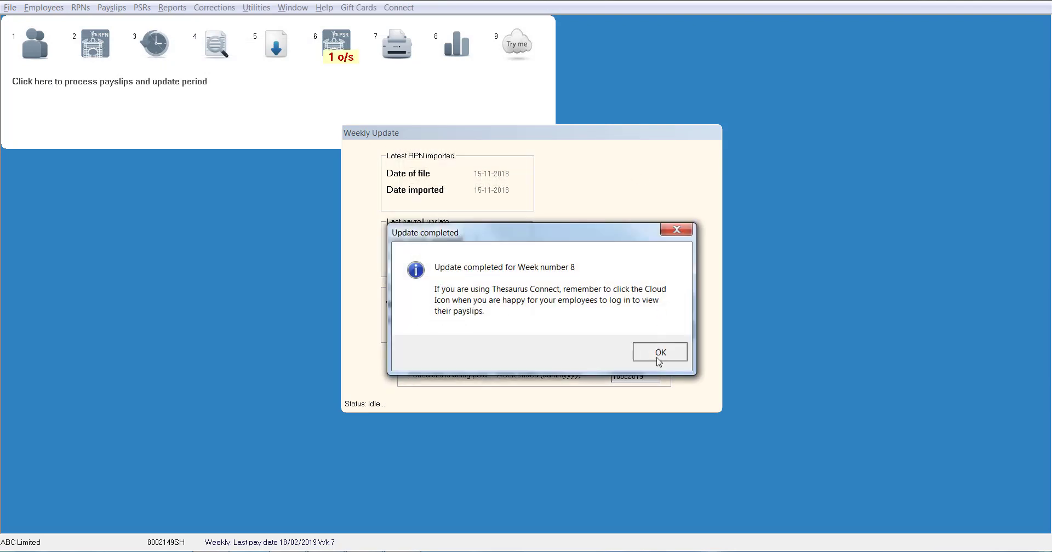
{"action": "left_click", "coordinate": [659, 352]}
Prepare the Payroll Submission Request for week 8 and submit it to Revenue.
{"action": "key", "text": "6"}
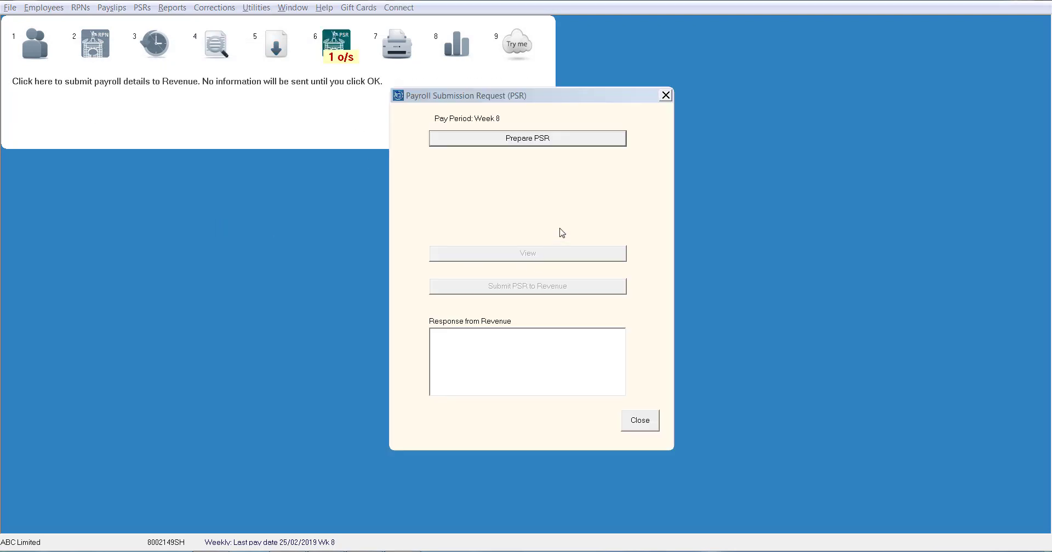
{"action": "left_click", "coordinate": [559, 143]}
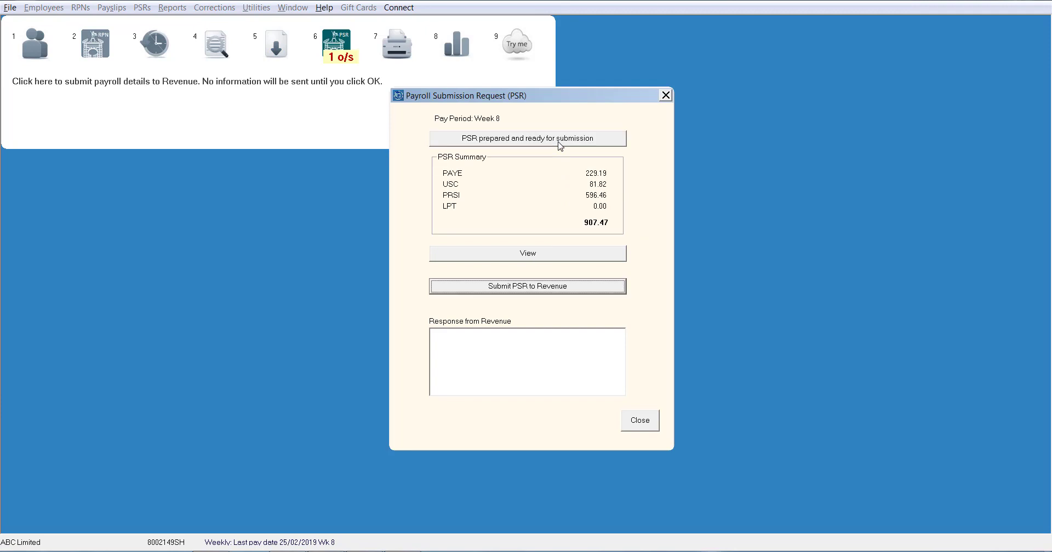
{"action": "left_click", "coordinate": [546, 288]}
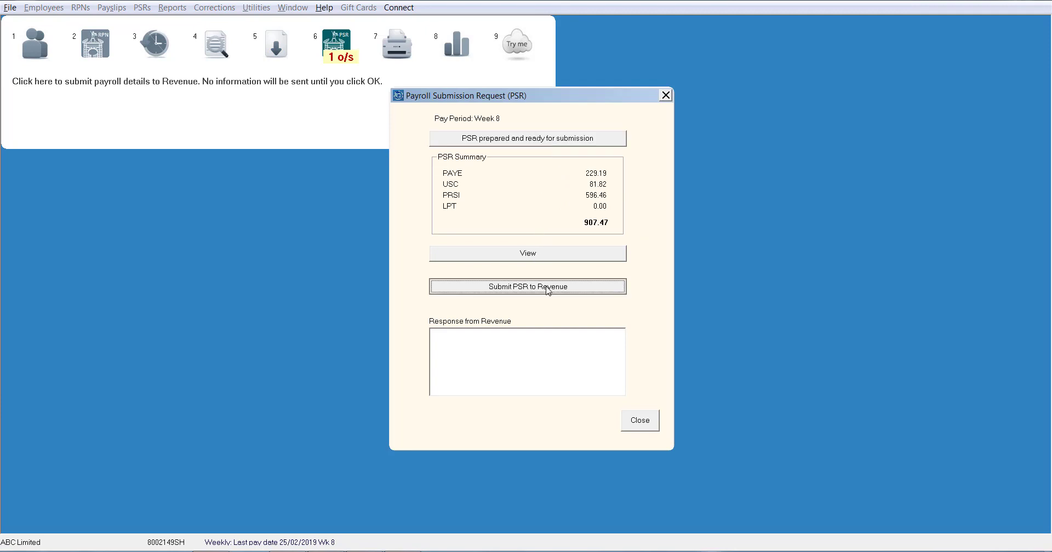